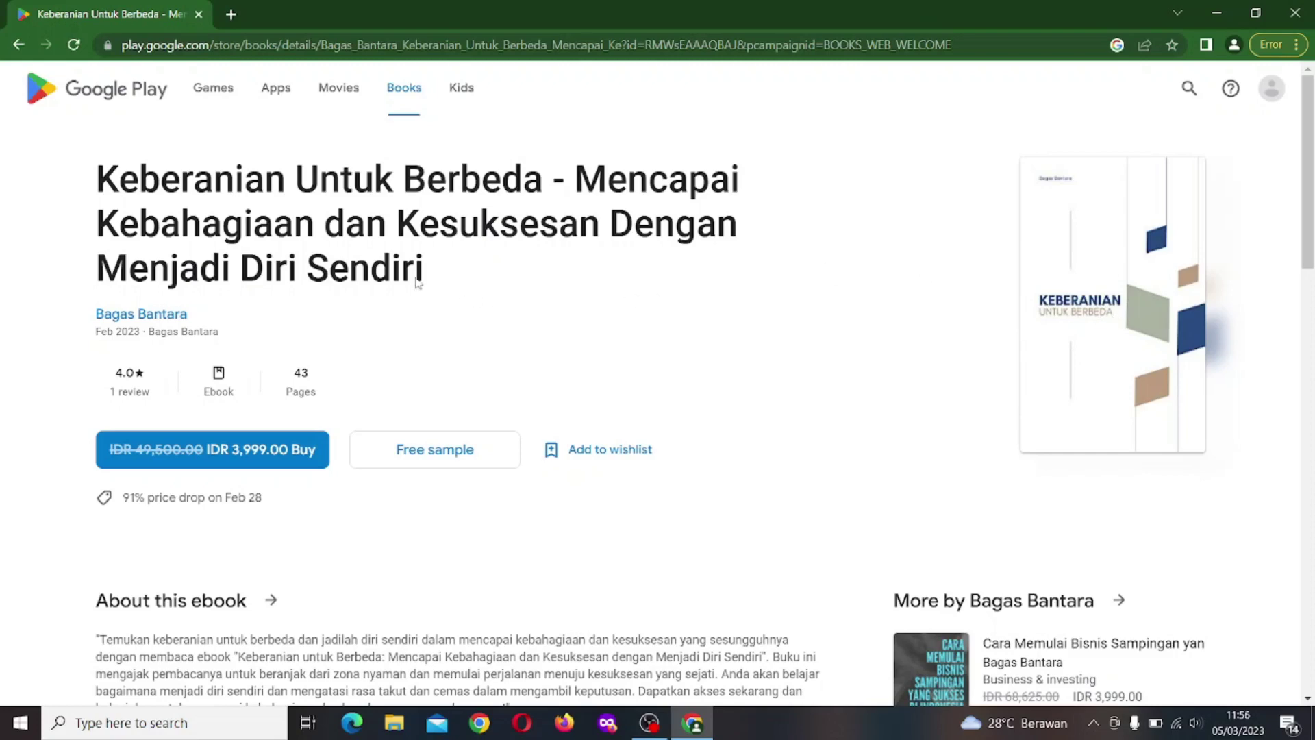
# Search Google for 'google playbook publish' in a new Chrome tab.
pyautogui.scroll(-1, 492, 355)
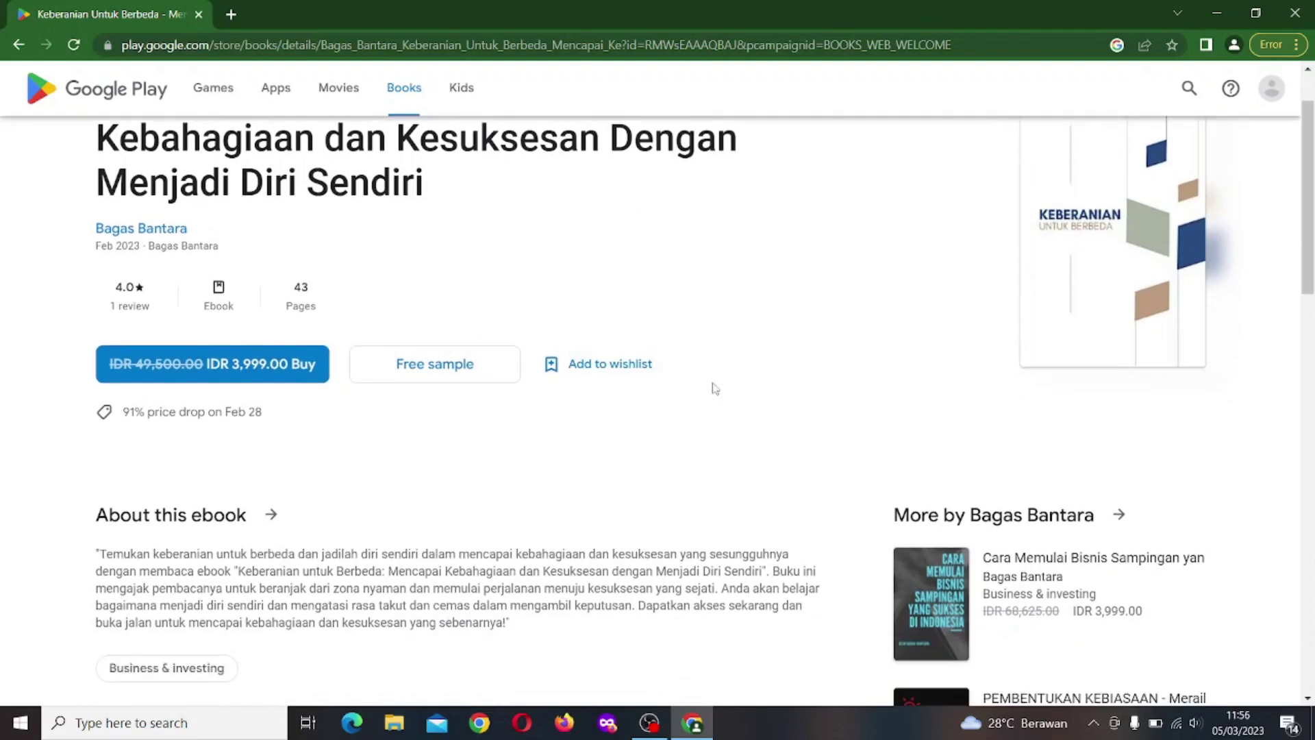
pyautogui.scroll(-1, 945, 551)
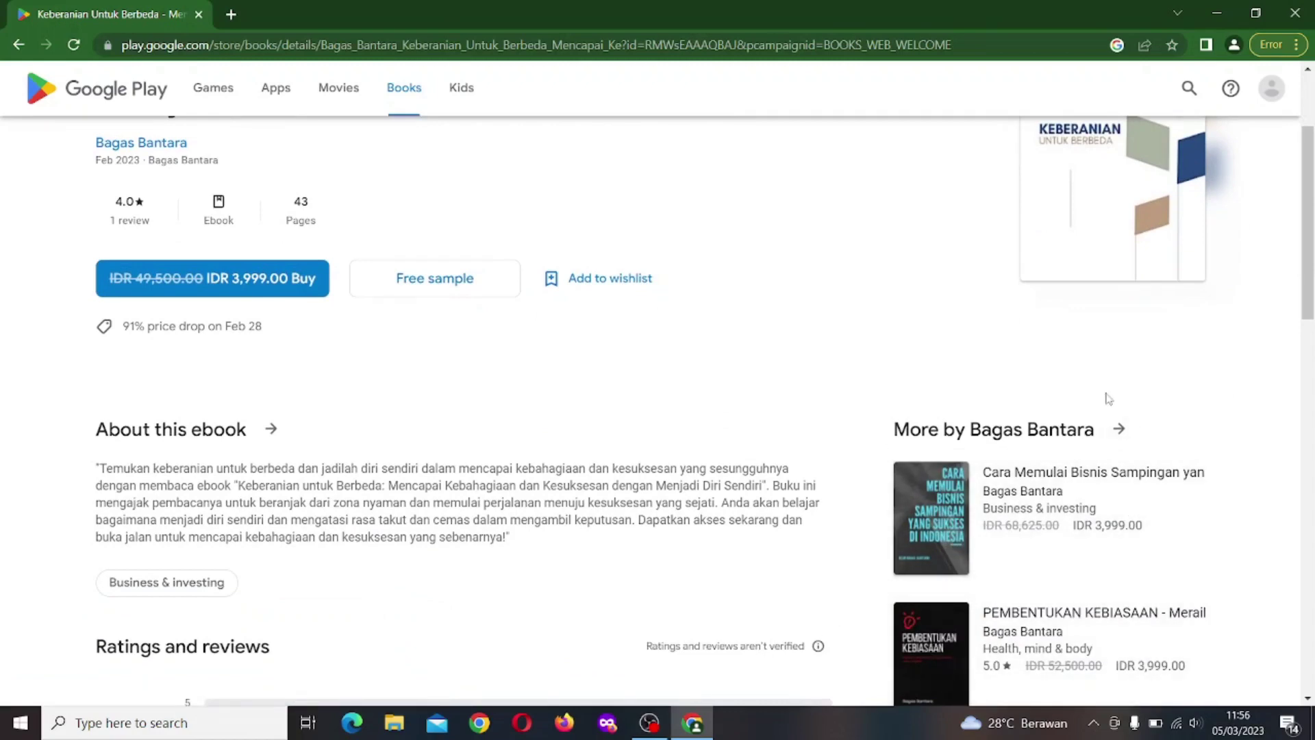
pyautogui.scroll(2, 1109, 397)
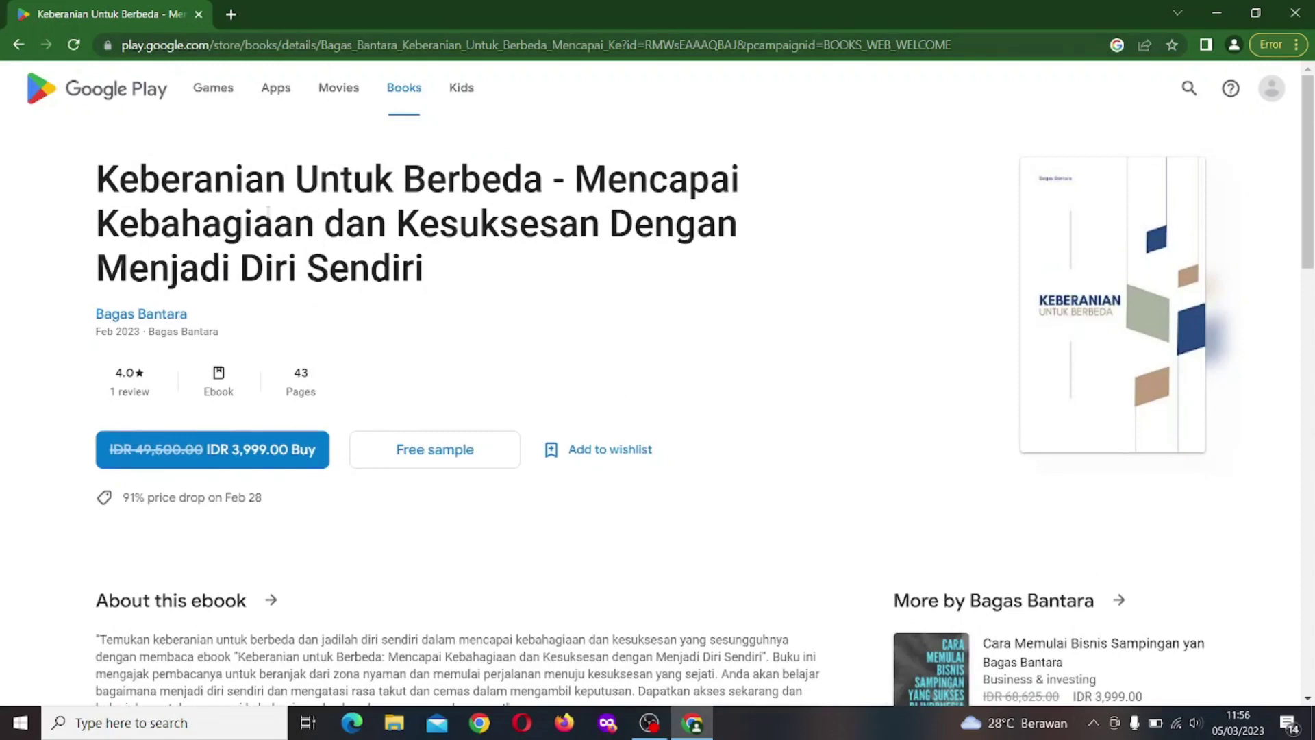
pyautogui.click(231, 14)
pyautogui.click(306, 45)
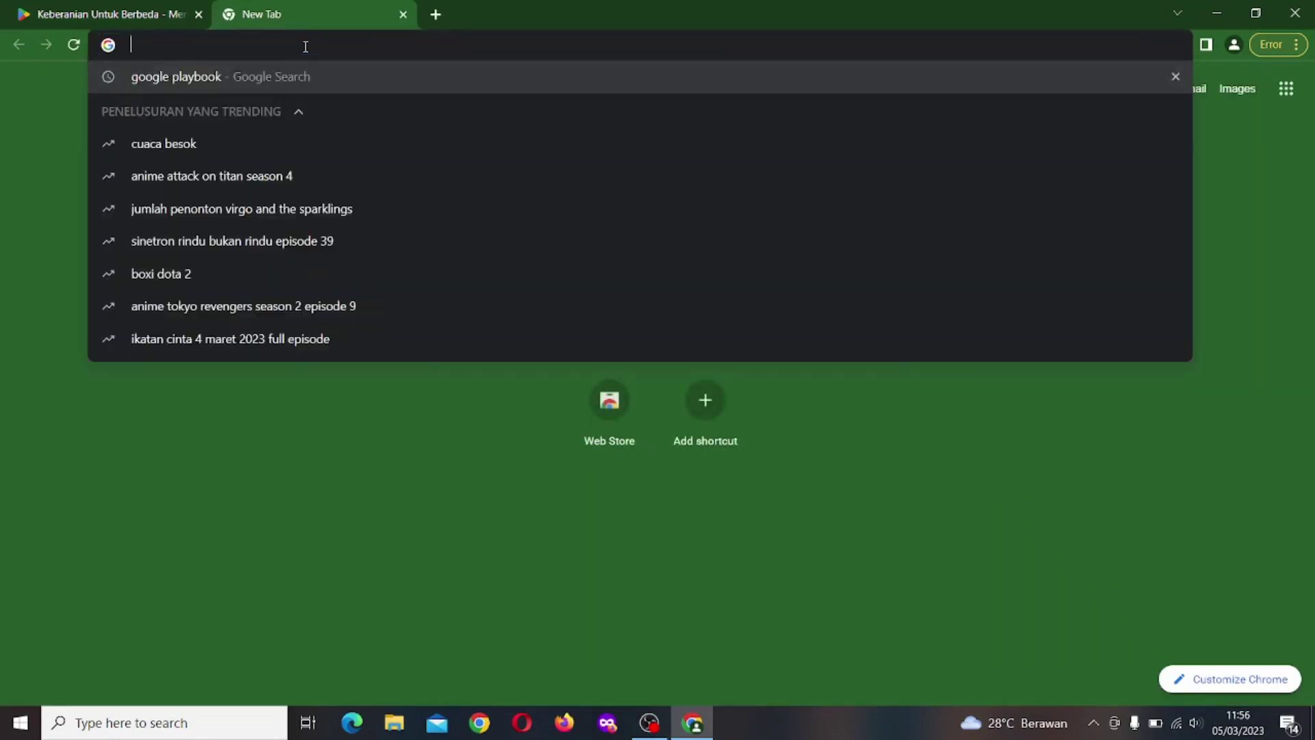
pyautogui.write('googl')
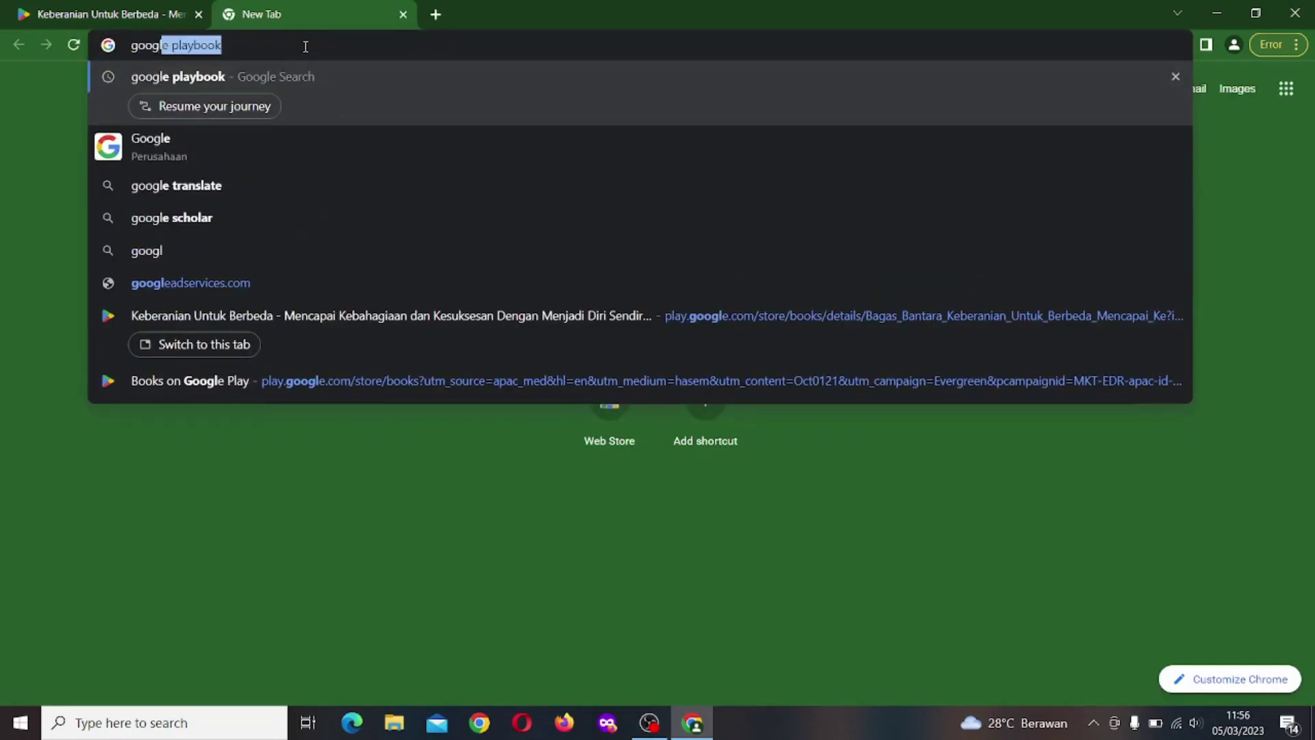
pyautogui.write('e play')
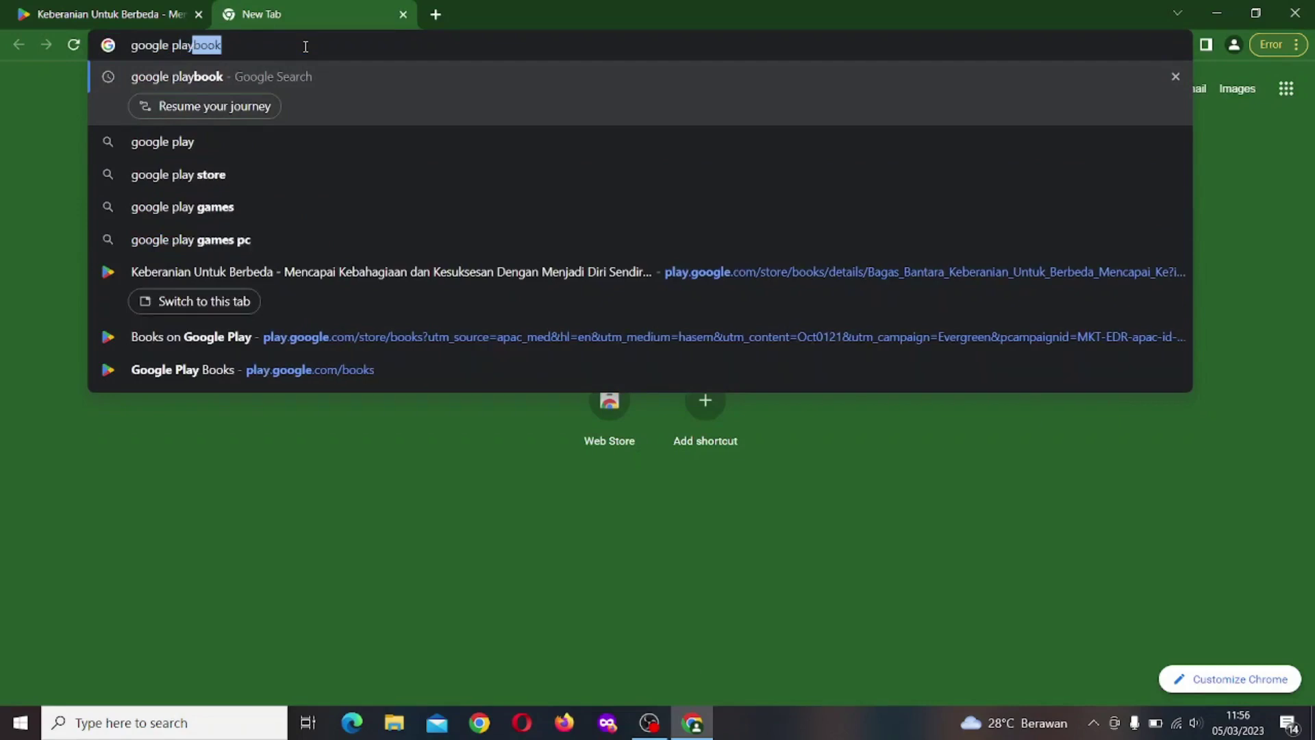
pyautogui.write('book')
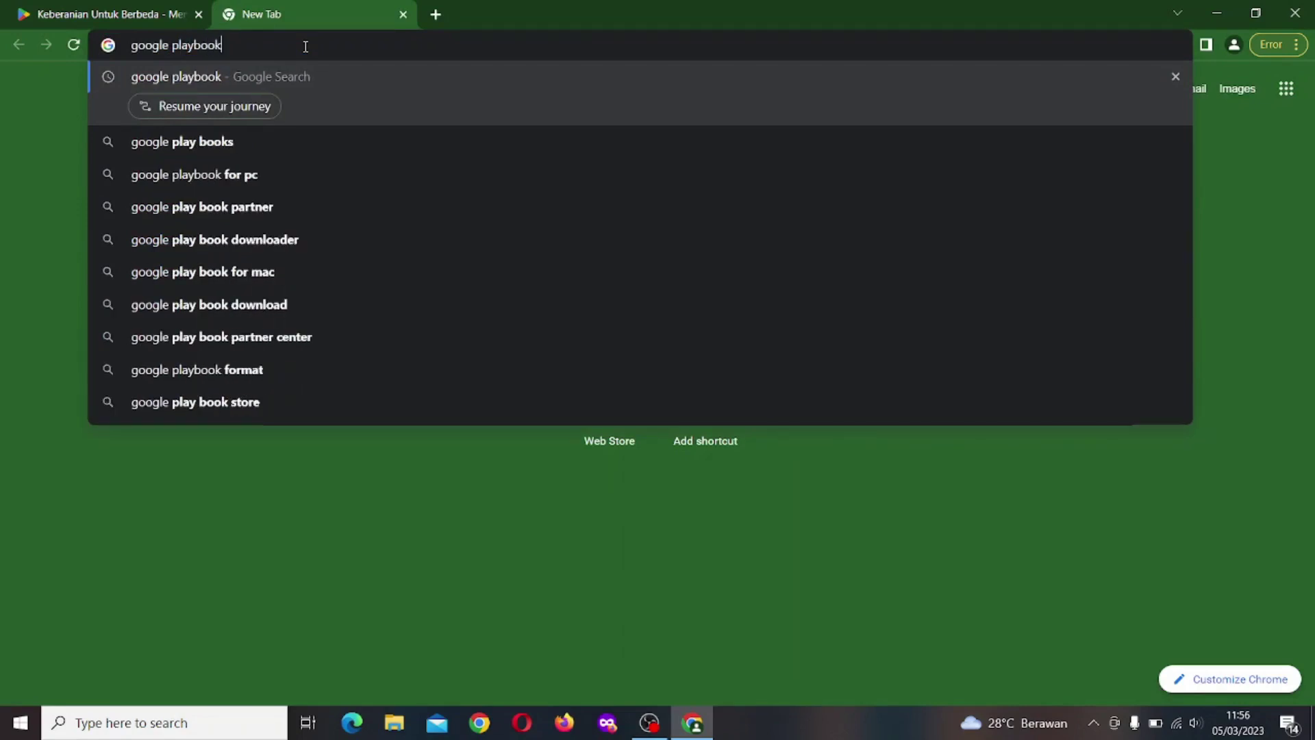
pyautogui.write(' publi')
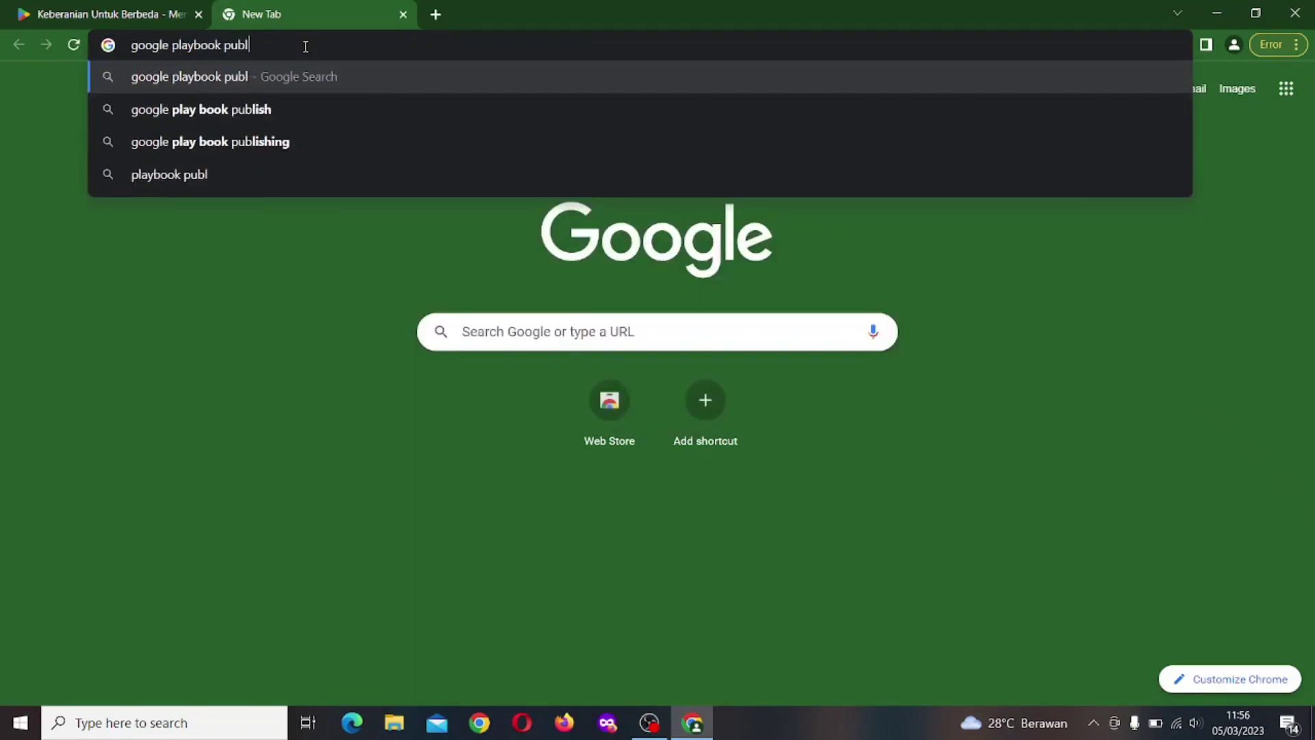
pyautogui.write('sh')
pyautogui.press('Return')
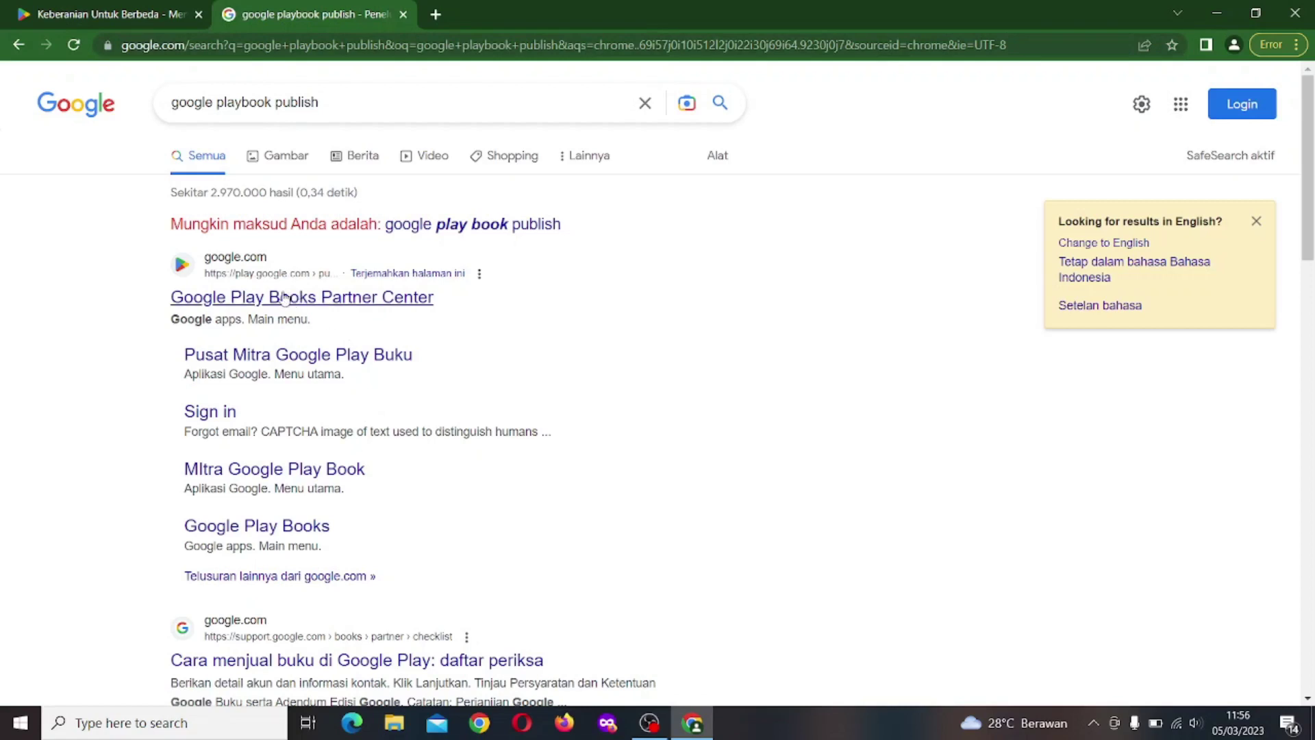
# Open the Google Play Books Partner Center result at the top of the search results.
pyautogui.click(372, 307)
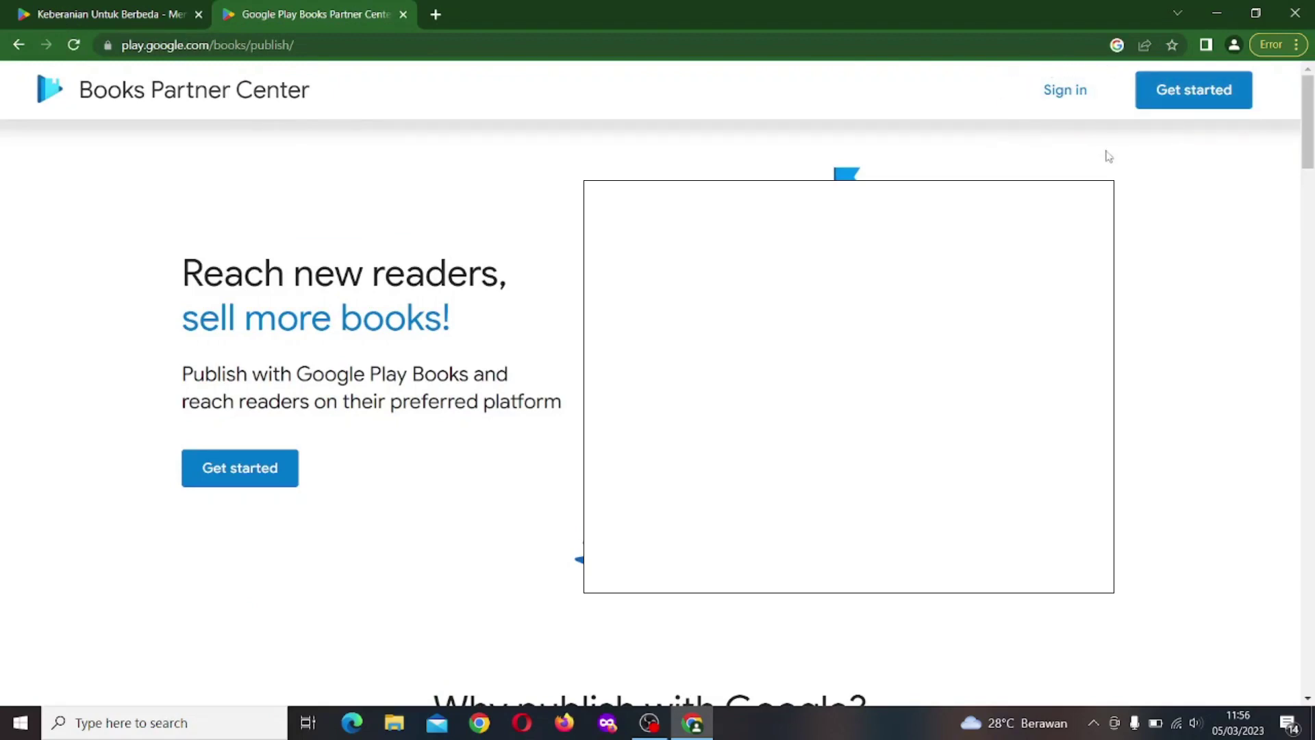
# Sign in with the account e-mail, password and 2-Step Verification code.
pyautogui.click(1194, 103)
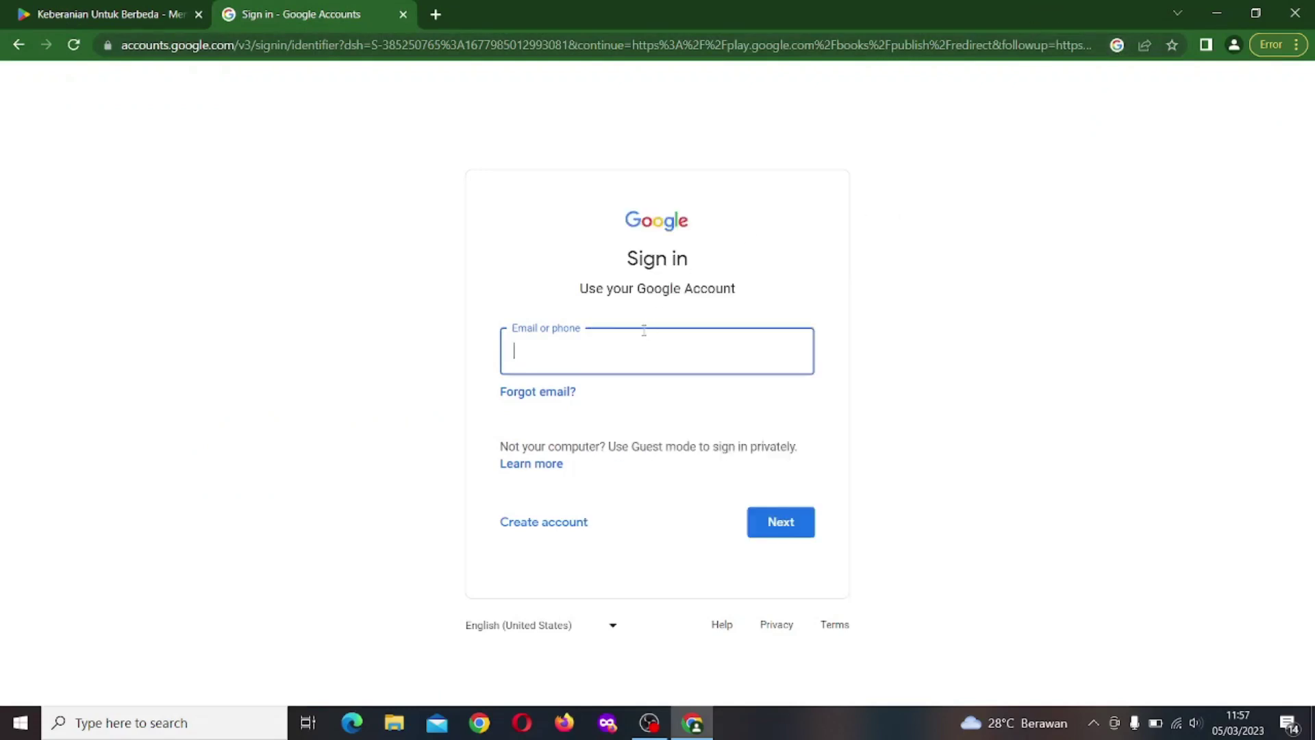
pyautogui.write('mat')
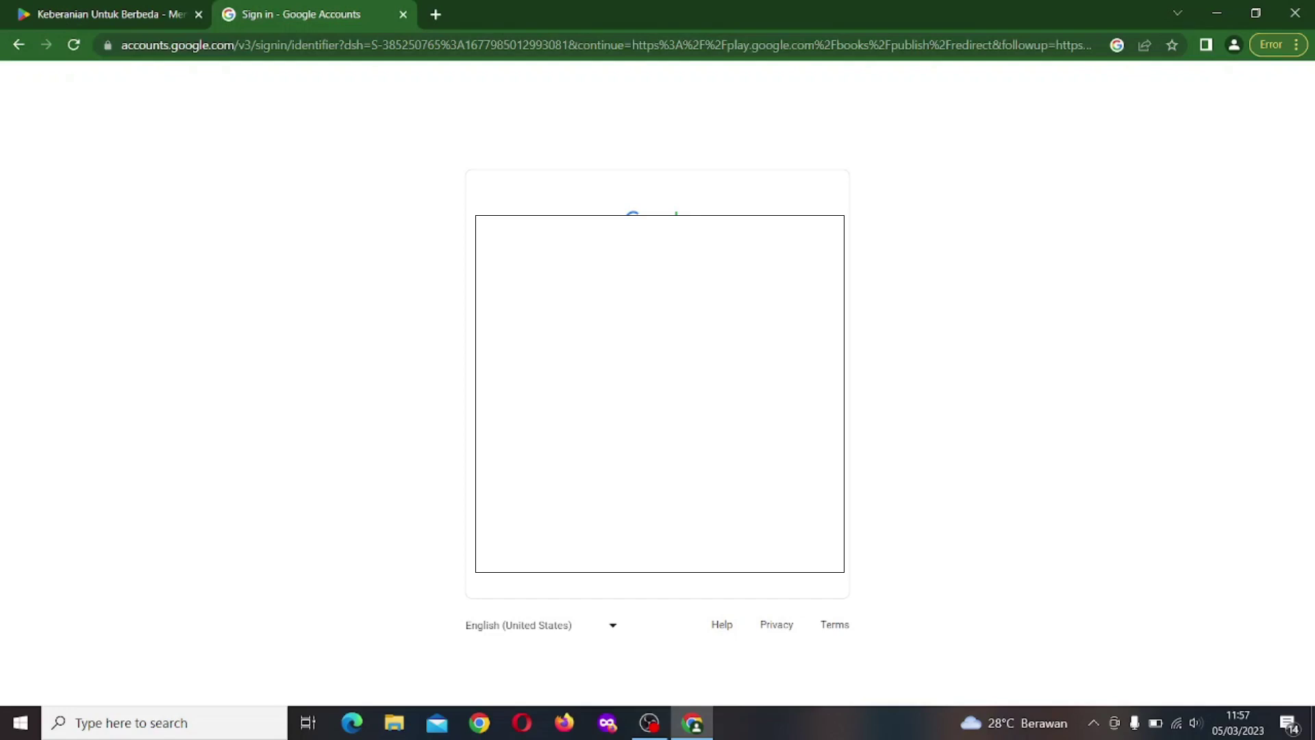
pyautogui.press('Return')
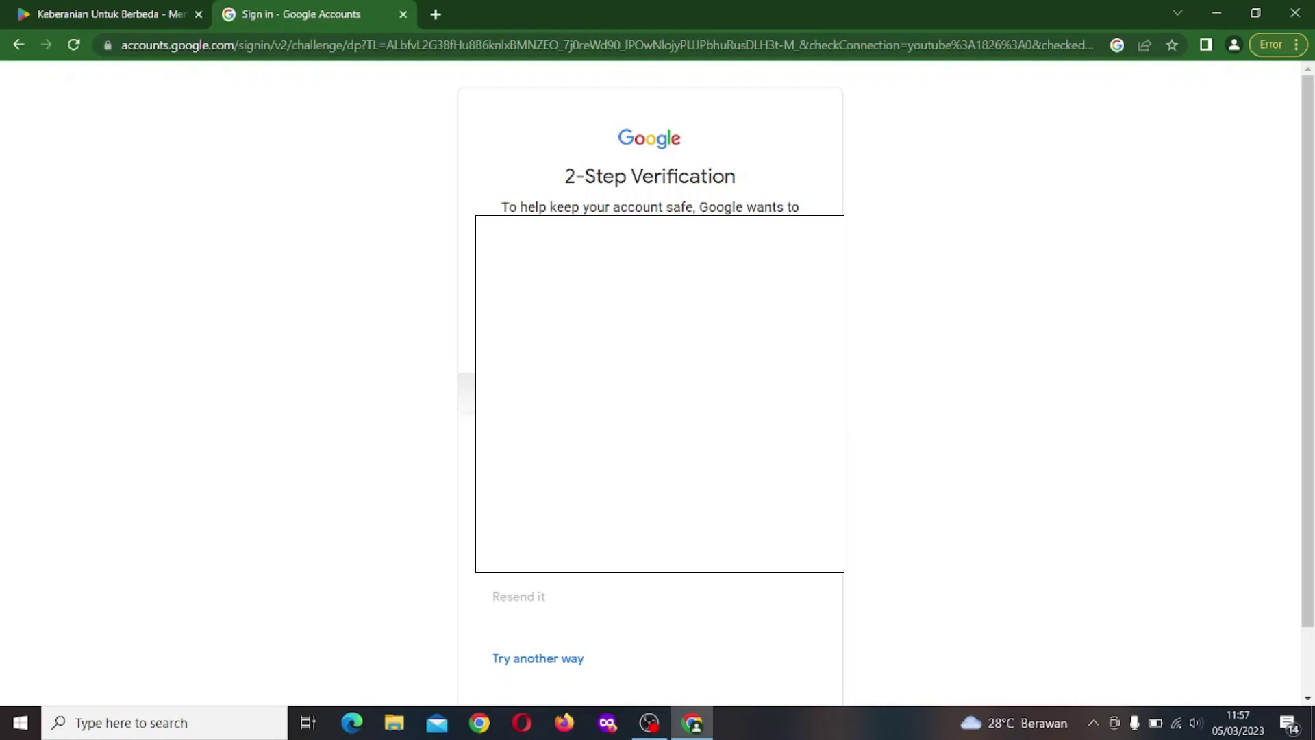
pyautogui.press('Return')
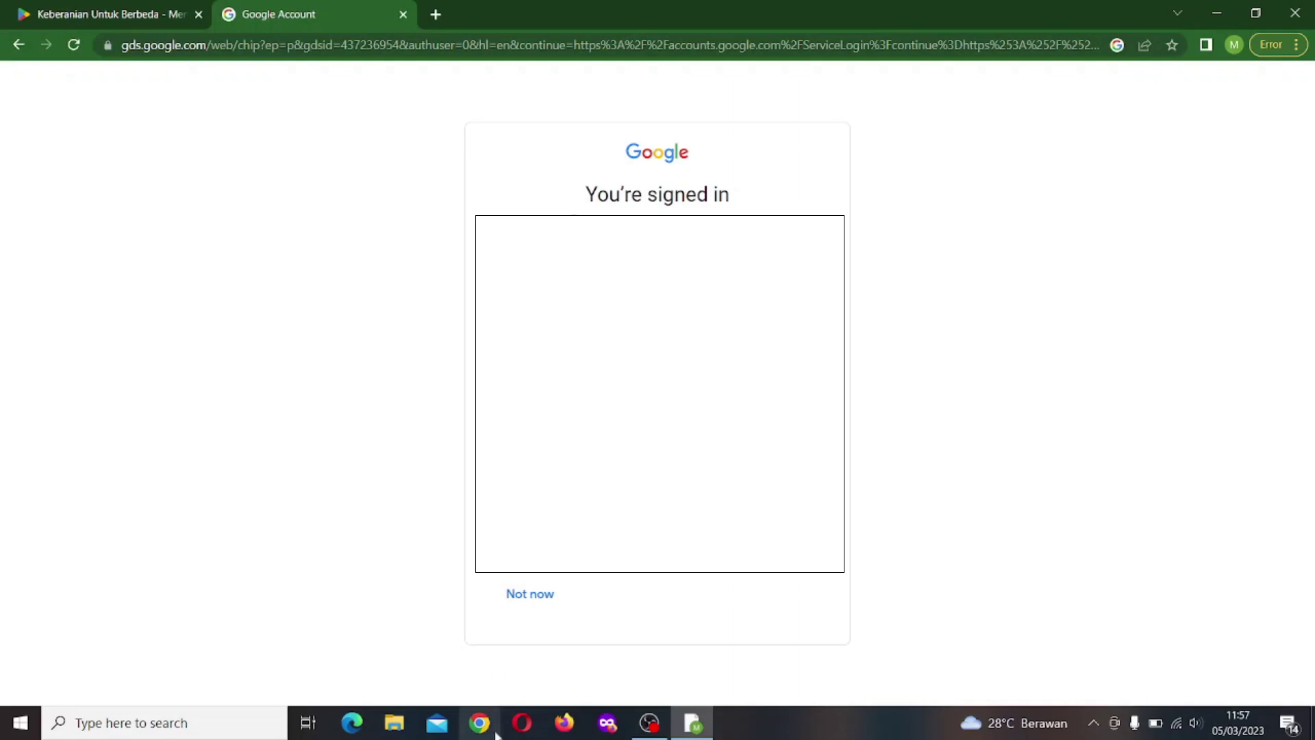
# Decline the signed-in prompt with 'Not now' to reach the Partner Center signup page.
pyautogui.click(532, 597)
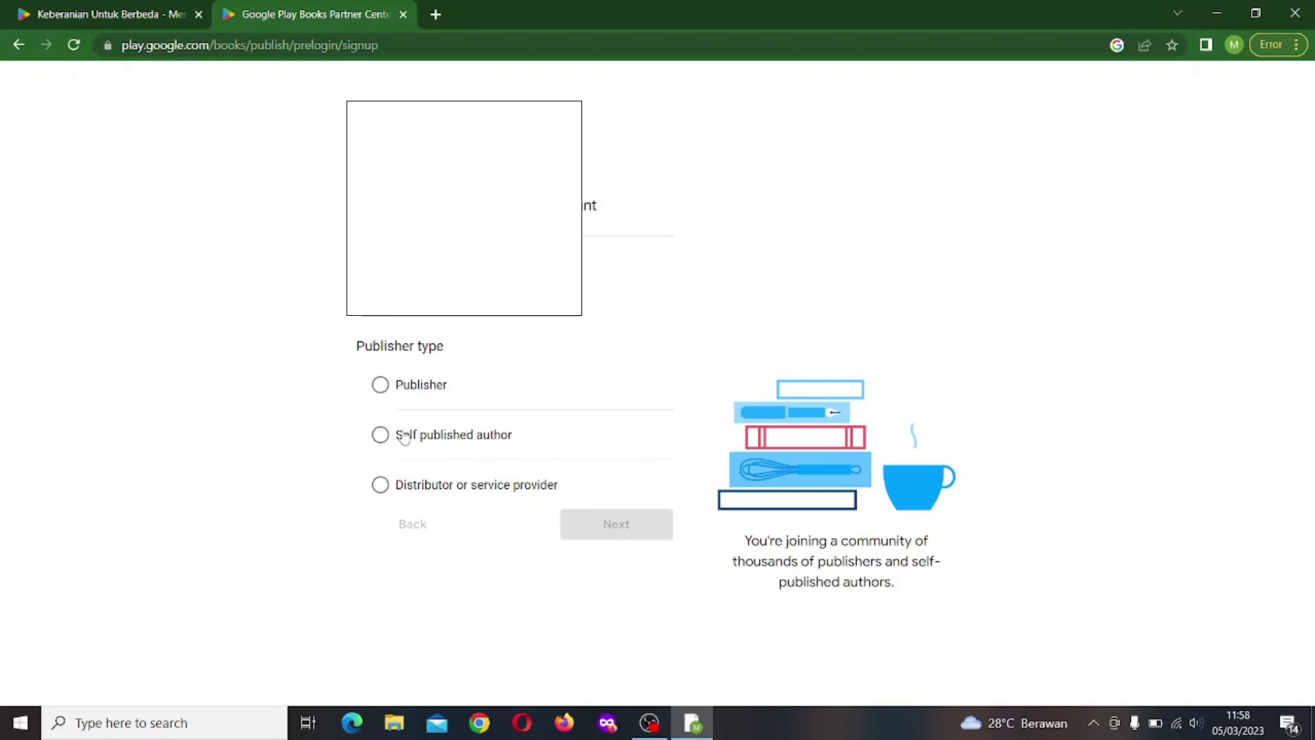
# Choose Self published author, enter the author's full name, and set the country to Indonesia.
pyautogui.click(404, 435)
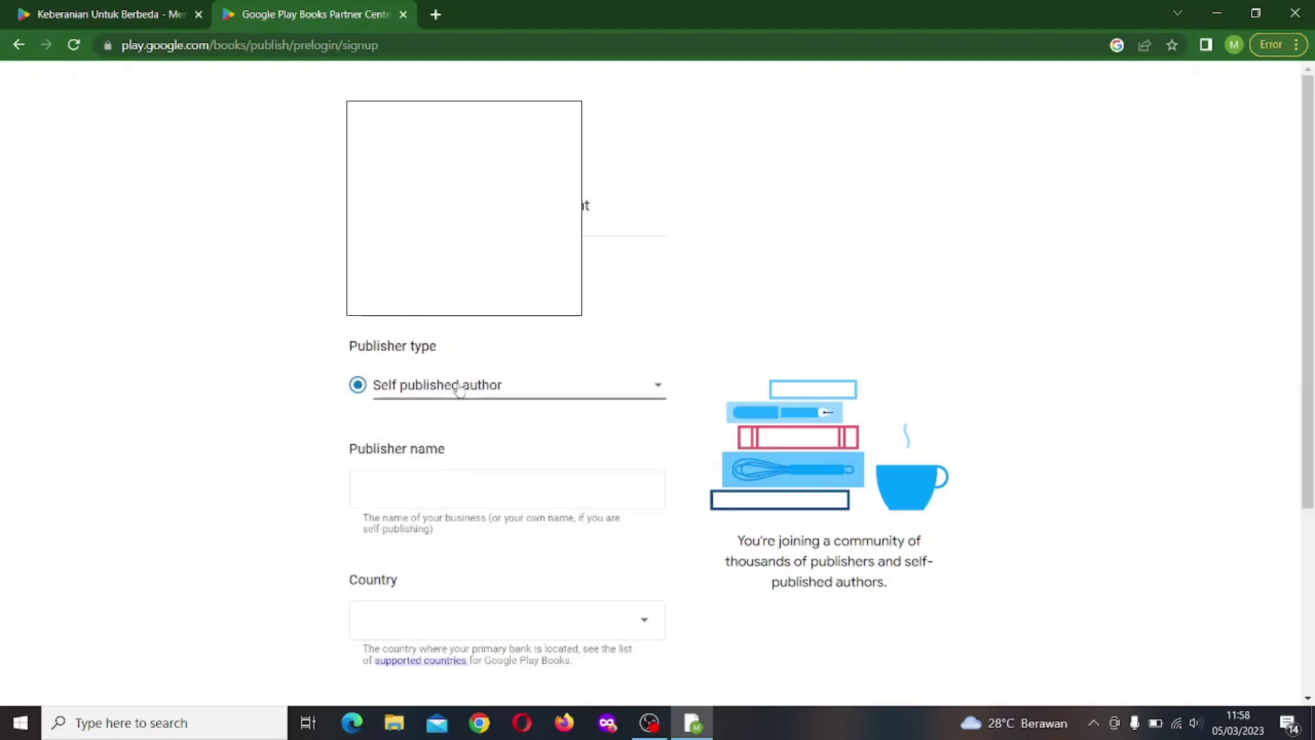
pyautogui.scroll(-1, 438, 438)
pyautogui.click(445, 403)
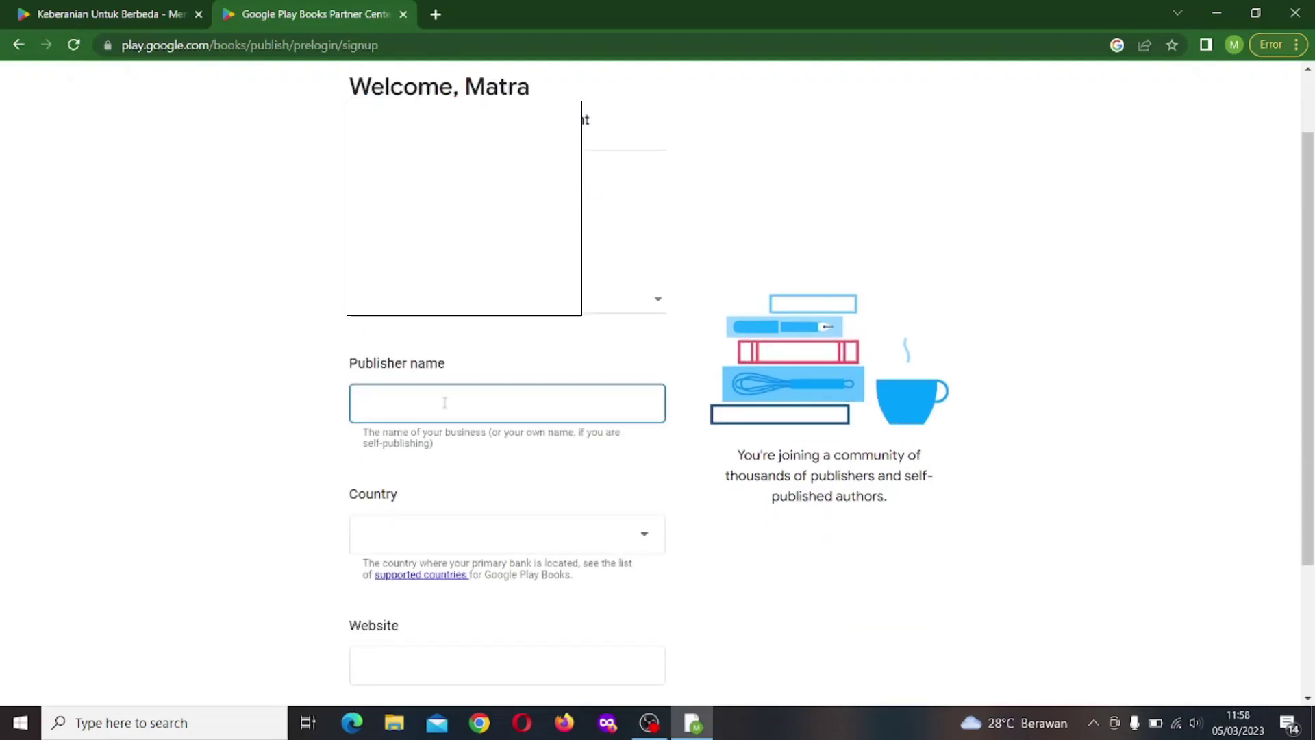
pyautogui.scroll(-2, 425, 391)
pyautogui.click(440, 371)
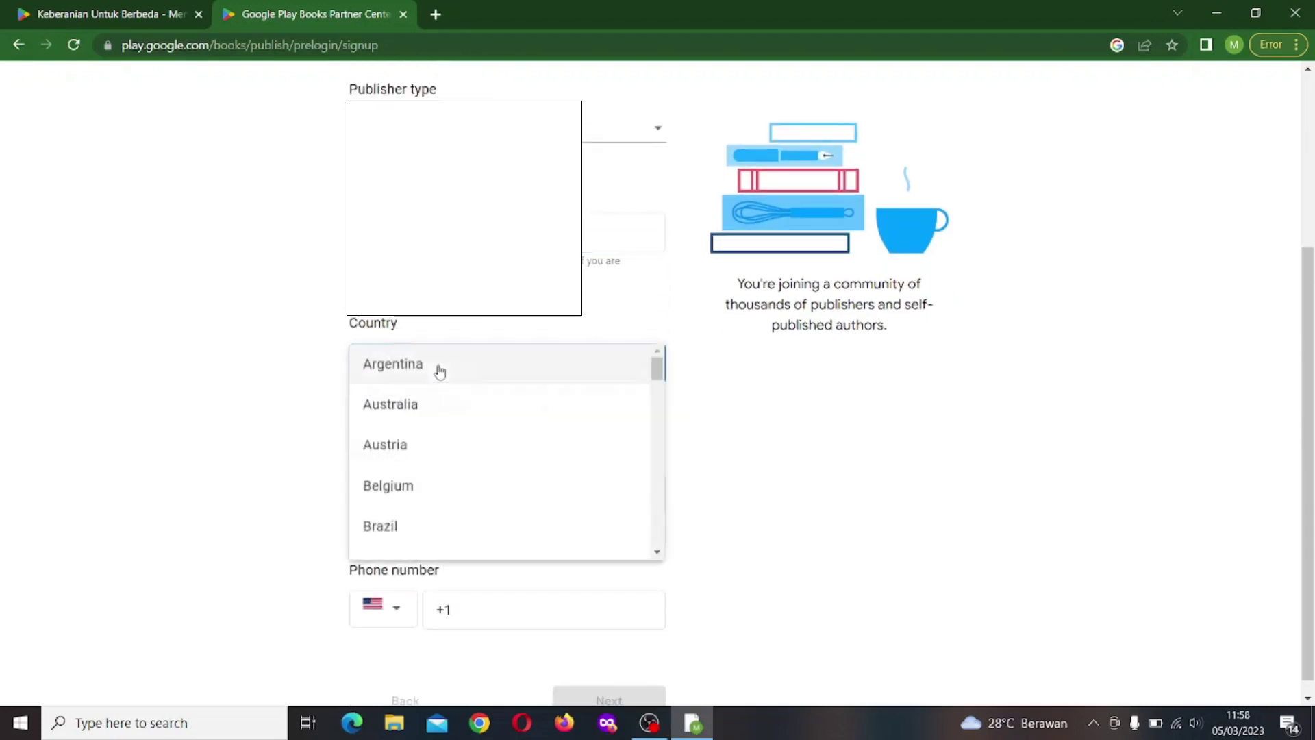
pyautogui.scroll(-5, 411, 452)
pyautogui.scroll(-5, 416, 471)
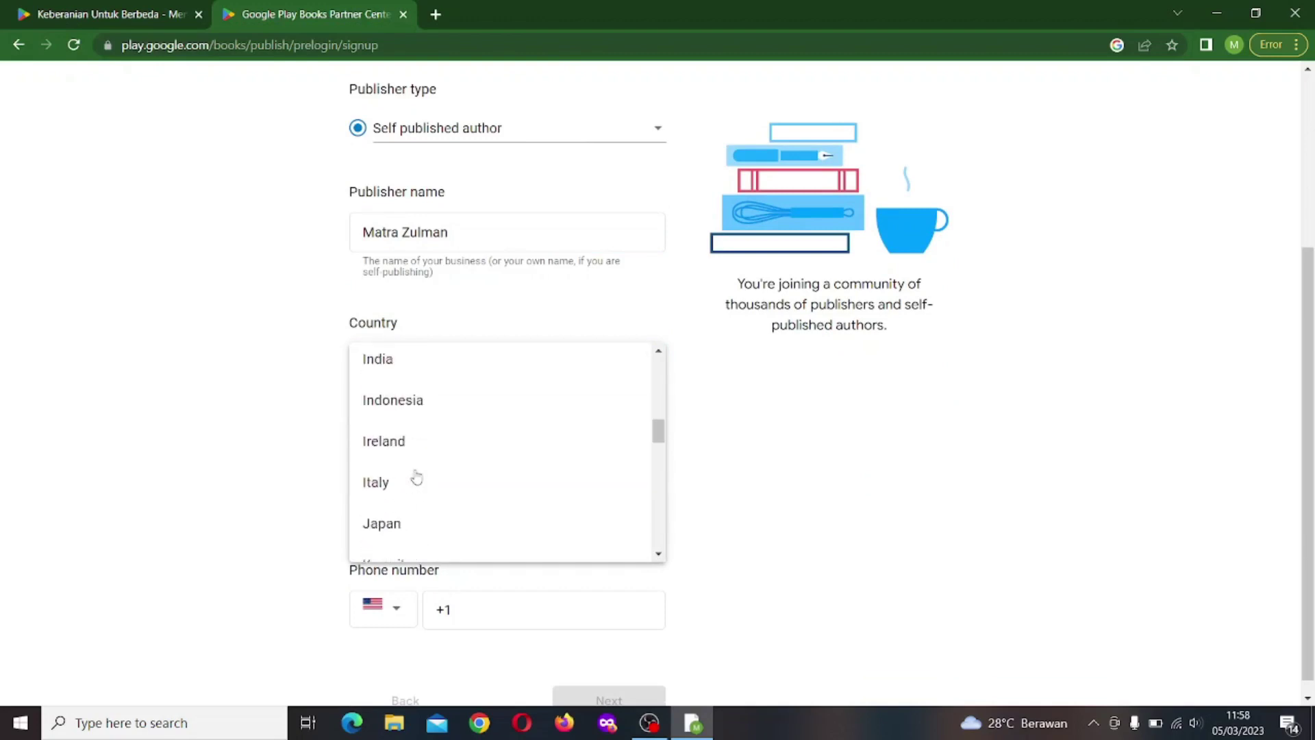
pyautogui.click(416, 399)
# Enter the author's YouTube channel URL as the website.
pyautogui.click(353, 495)
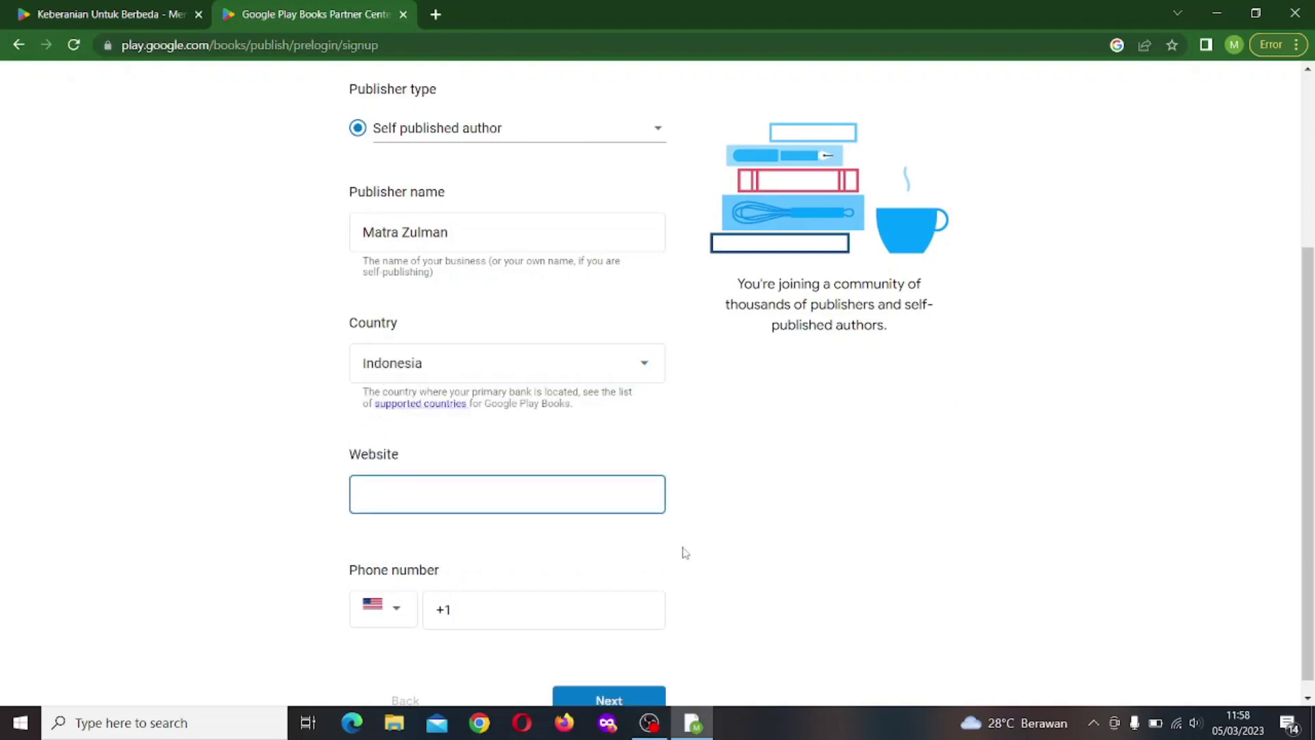
pyautogui.write('@')
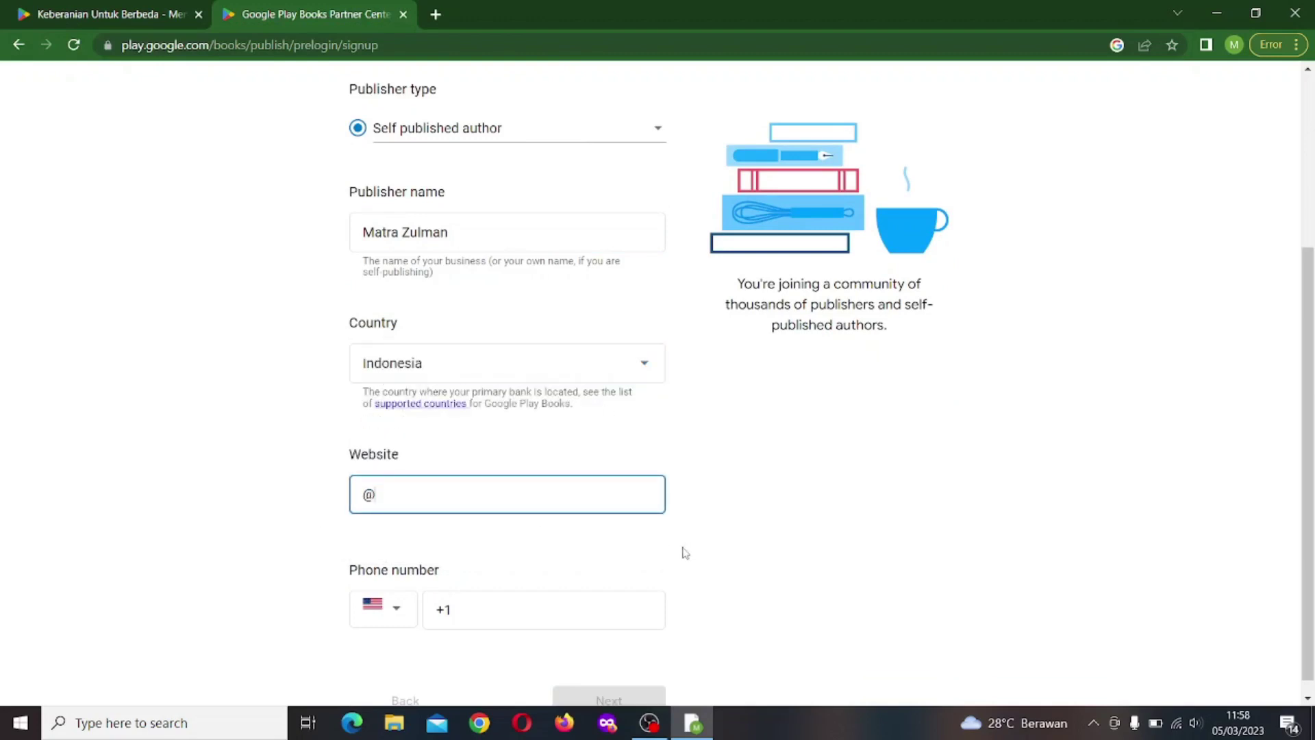
pyautogui.press('BackSpace')
pyautogui.write('y')
pyautogui.write('outube')
pyautogui.write('.com/')
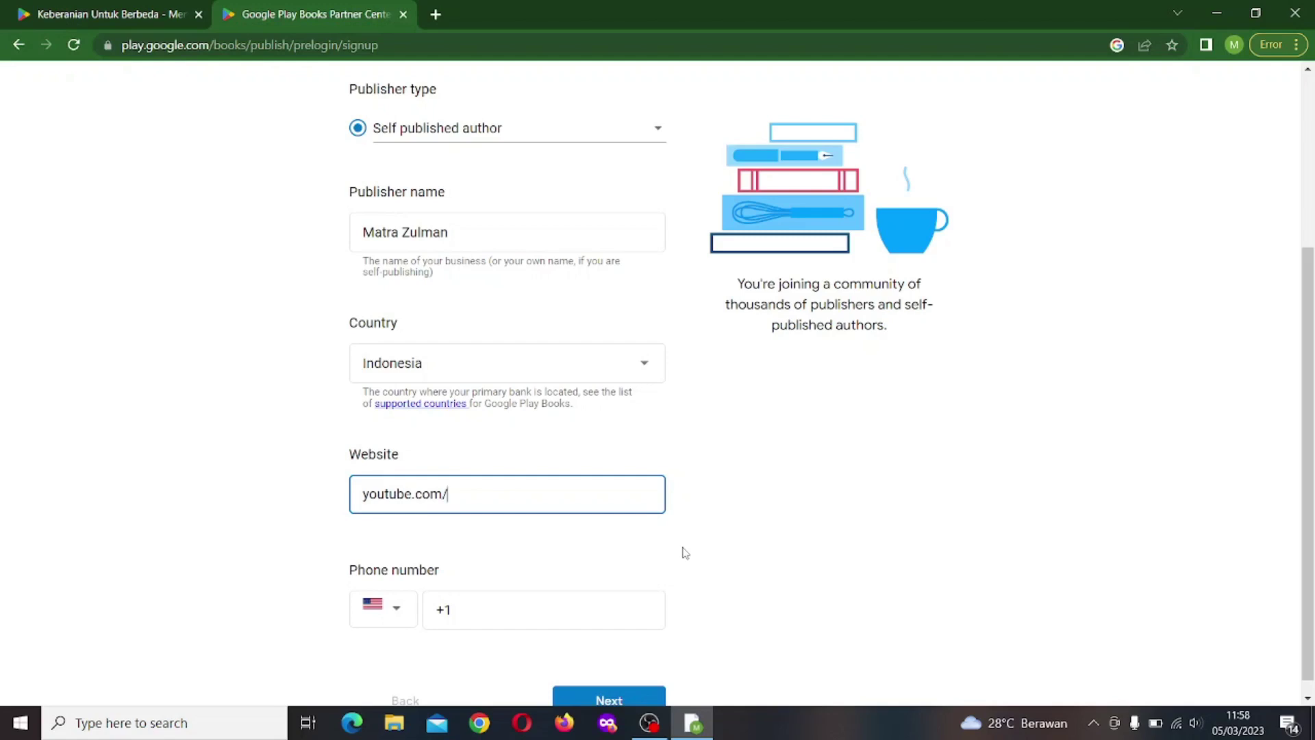
pyautogui.write('ngah_')
pyautogui.write('matra')
# Select the Indonesia +62 phone code and continue to the email preferences and terms step.
pyautogui.click(400, 620)
pyautogui.scroll(-1, 425, 511)
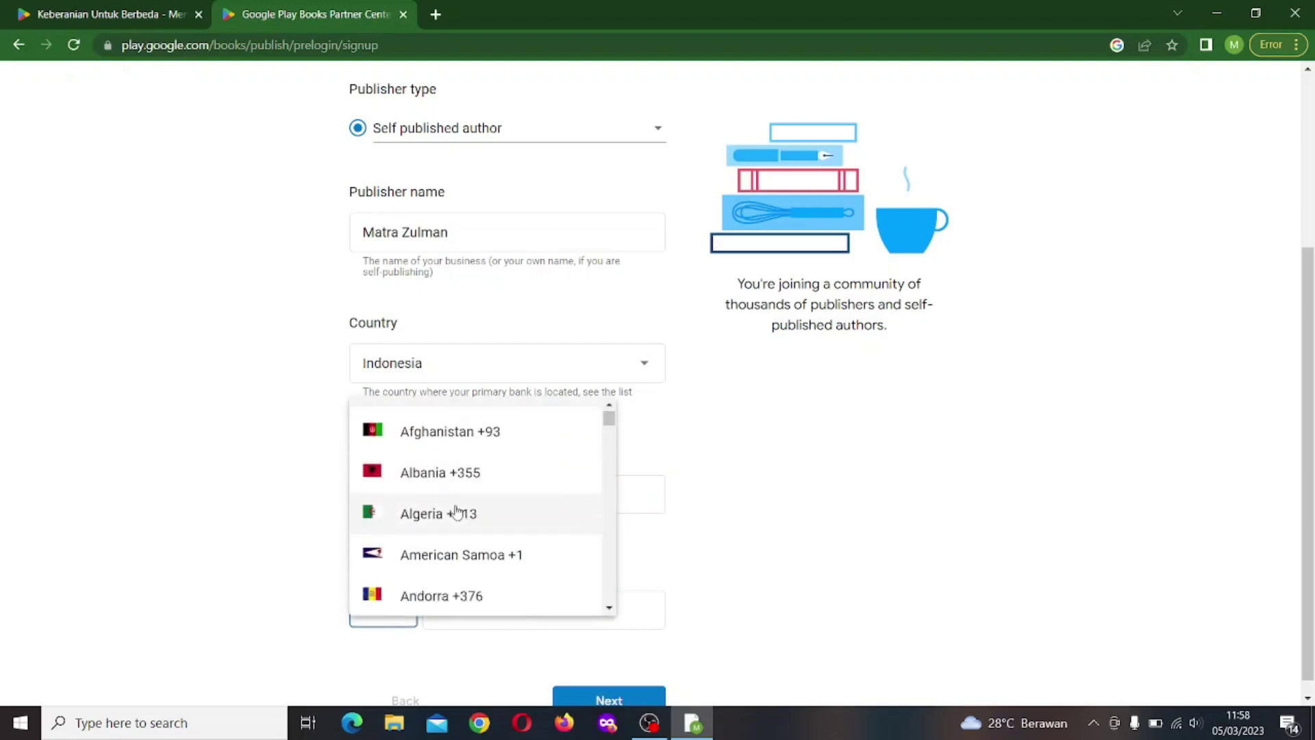
pyautogui.scroll(-5, 452, 541)
pyautogui.scroll(-5, 452, 542)
pyautogui.scroll(-5, 448, 561)
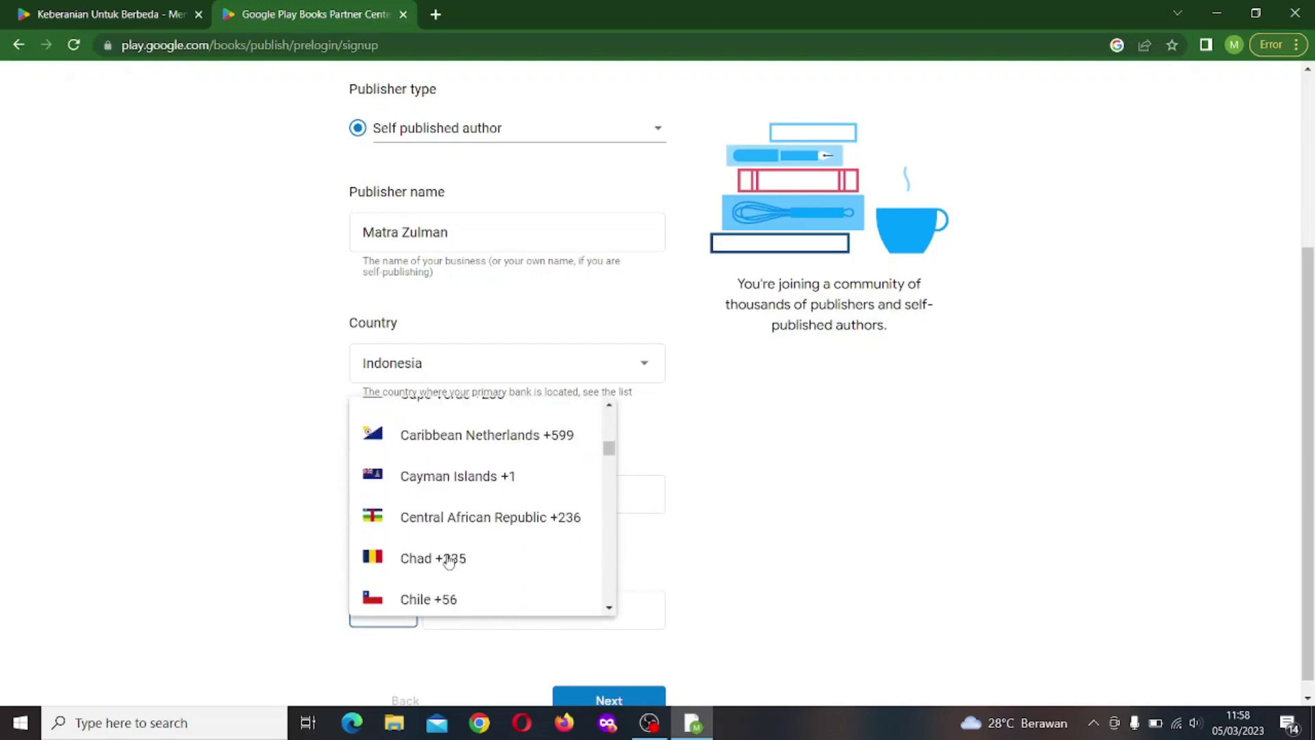
pyautogui.scroll(-5, 449, 562)
pyautogui.scroll(-5, 448, 562)
pyautogui.scroll(-5, 449, 562)
pyautogui.scroll(-5, 449, 562)
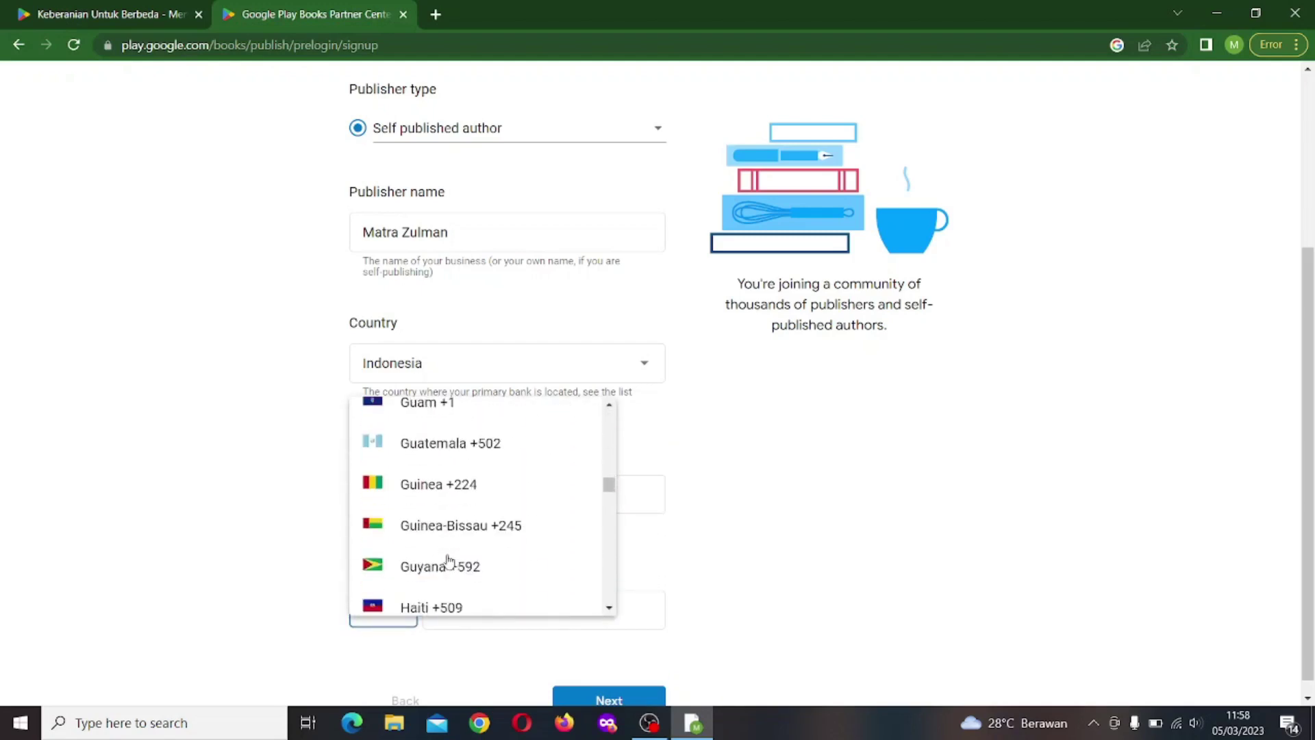
pyautogui.scroll(-3, 449, 562)
pyautogui.click(453, 597)
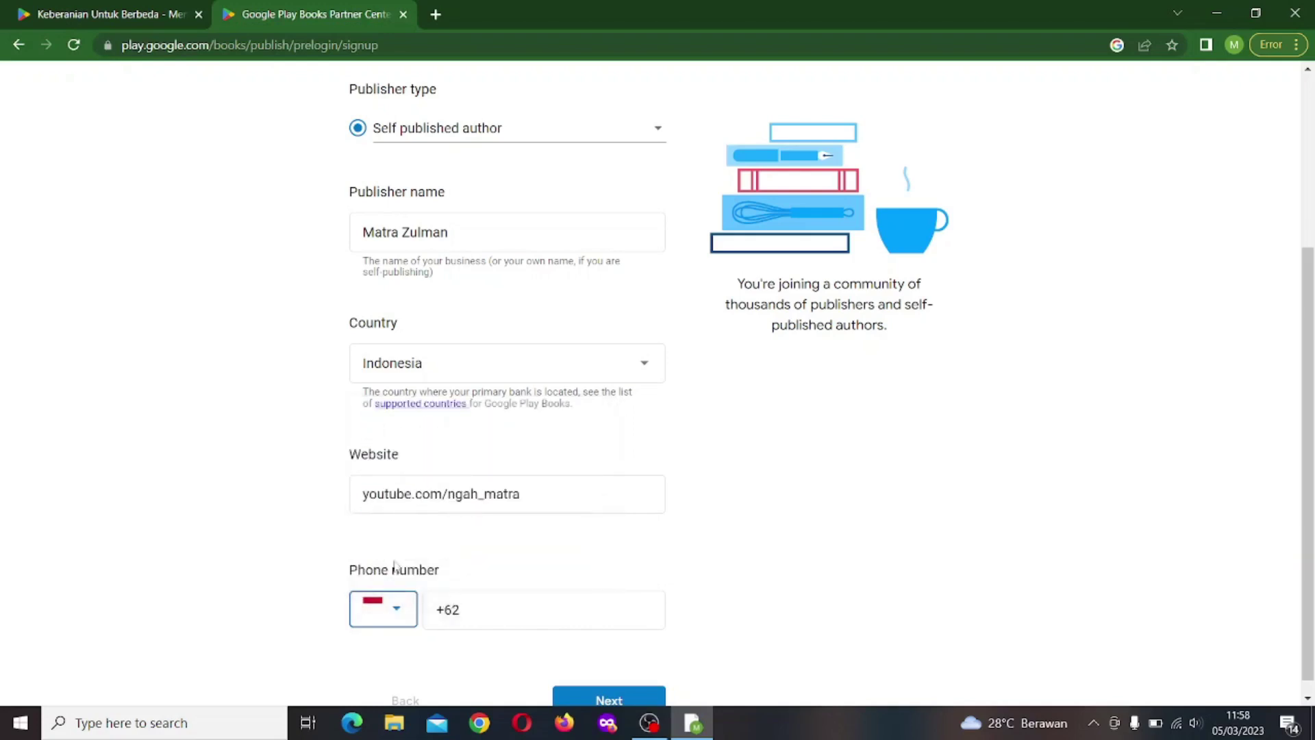
pyautogui.click(494, 592)
pyautogui.click(546, 592)
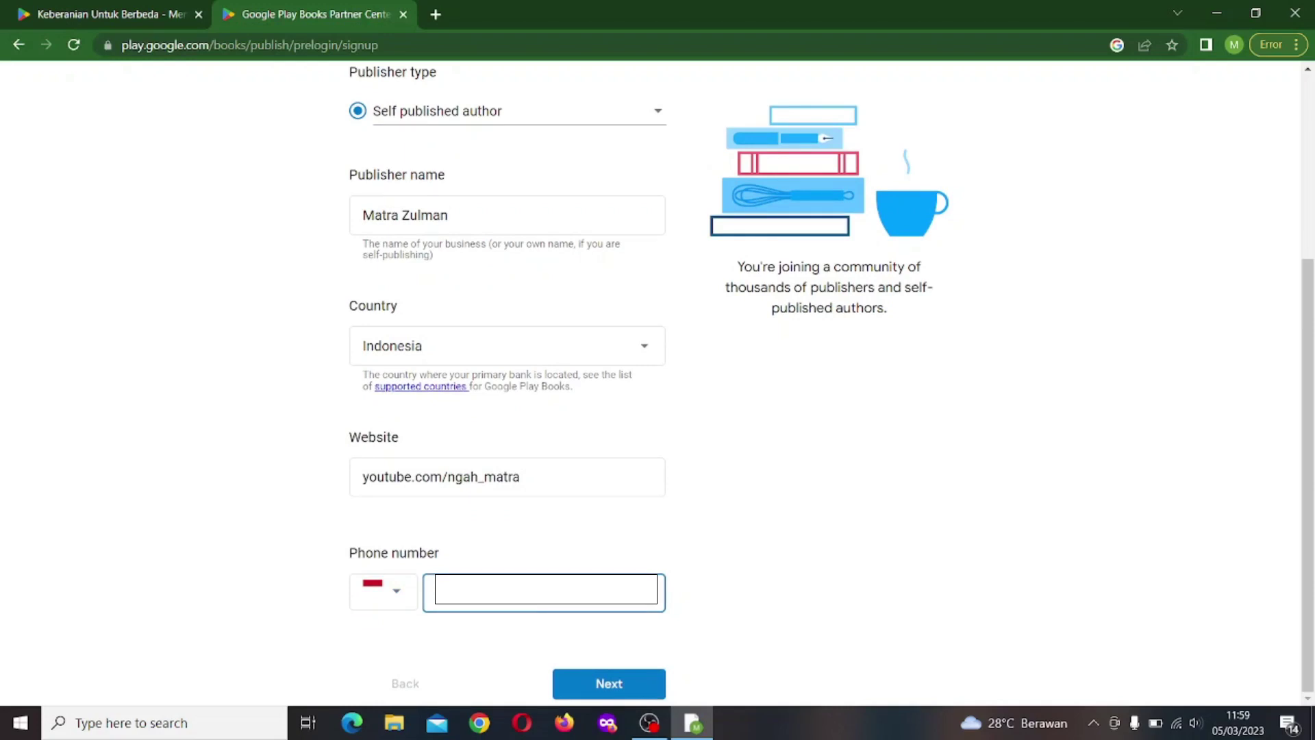
pyautogui.click(565, 681)
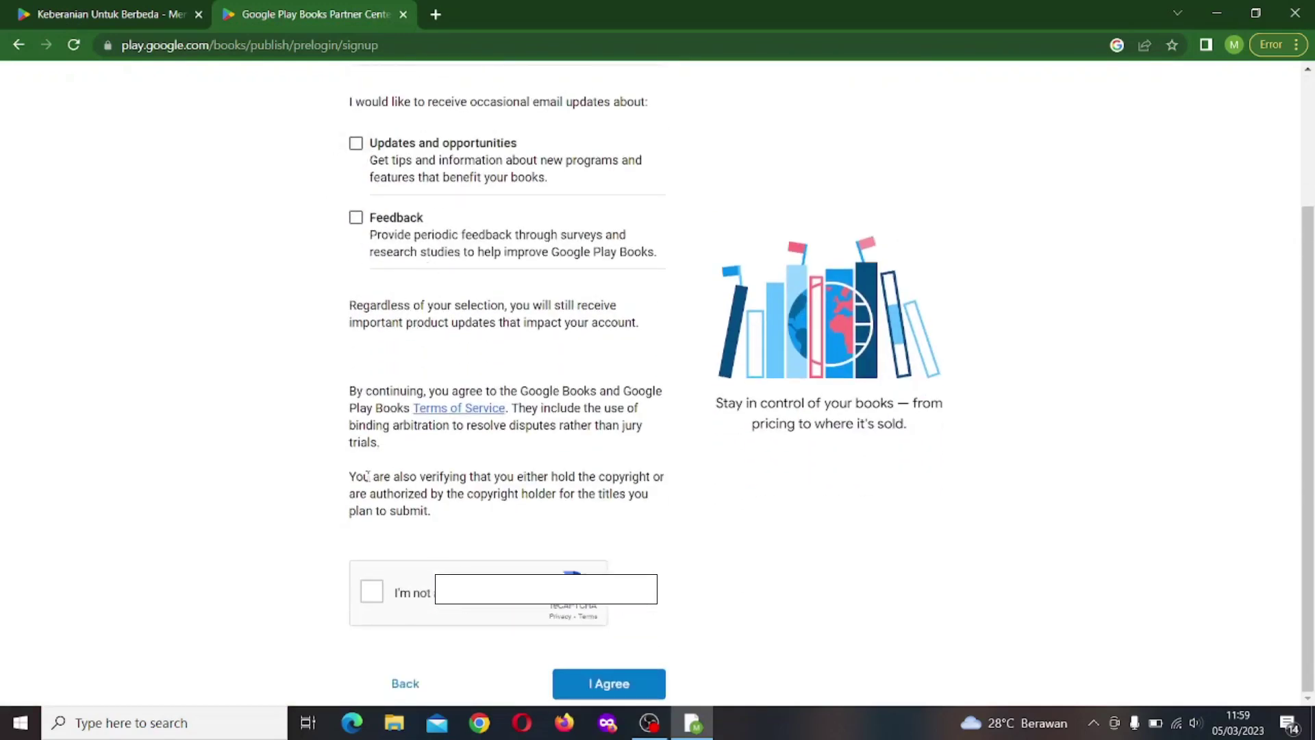
# Pass the 'I'm not a robot' check and agree to the terms.
pyautogui.click(373, 593)
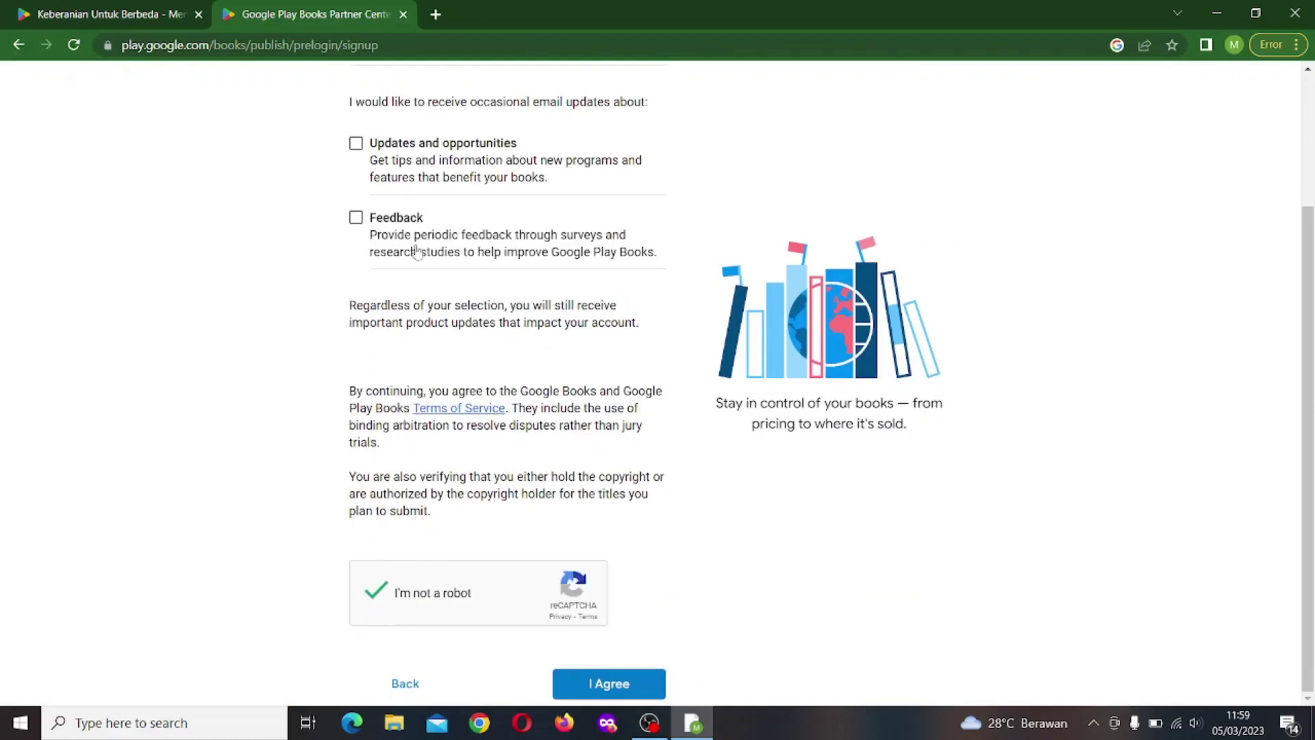
pyautogui.click(638, 685)
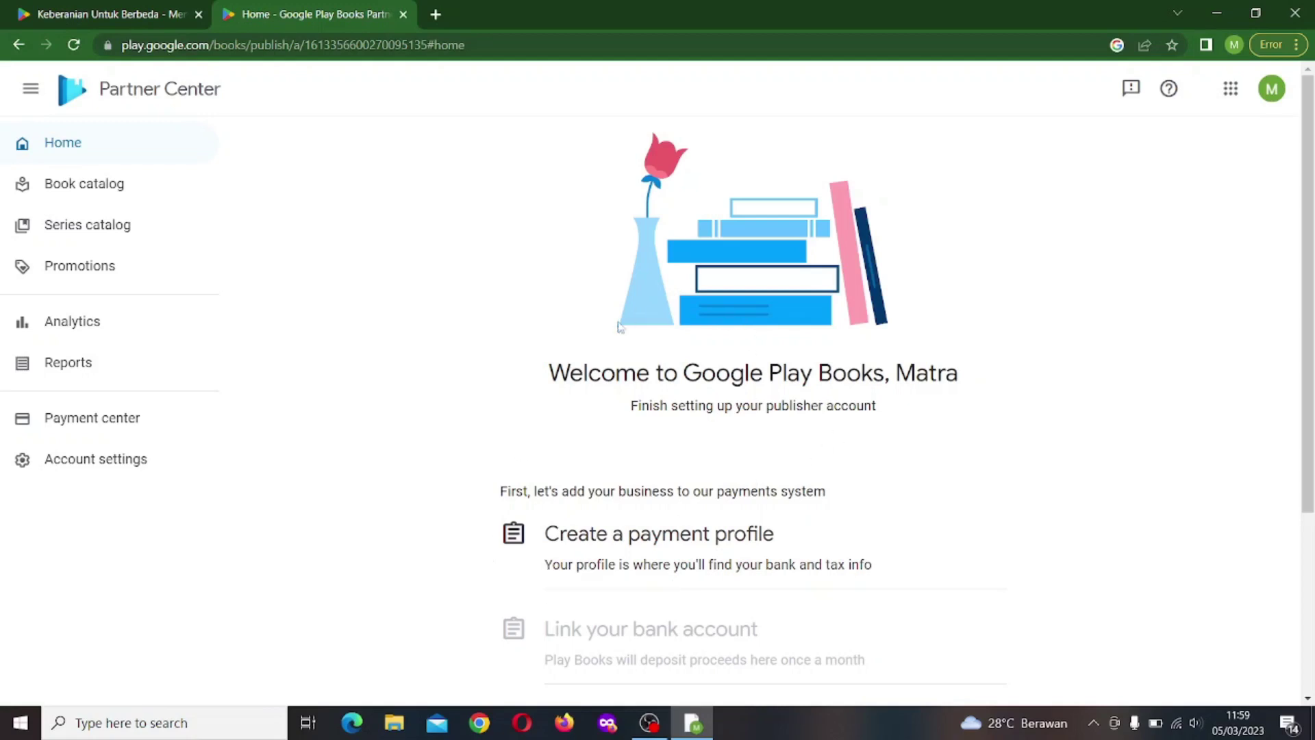
pyautogui.scroll(-3, 619, 326)
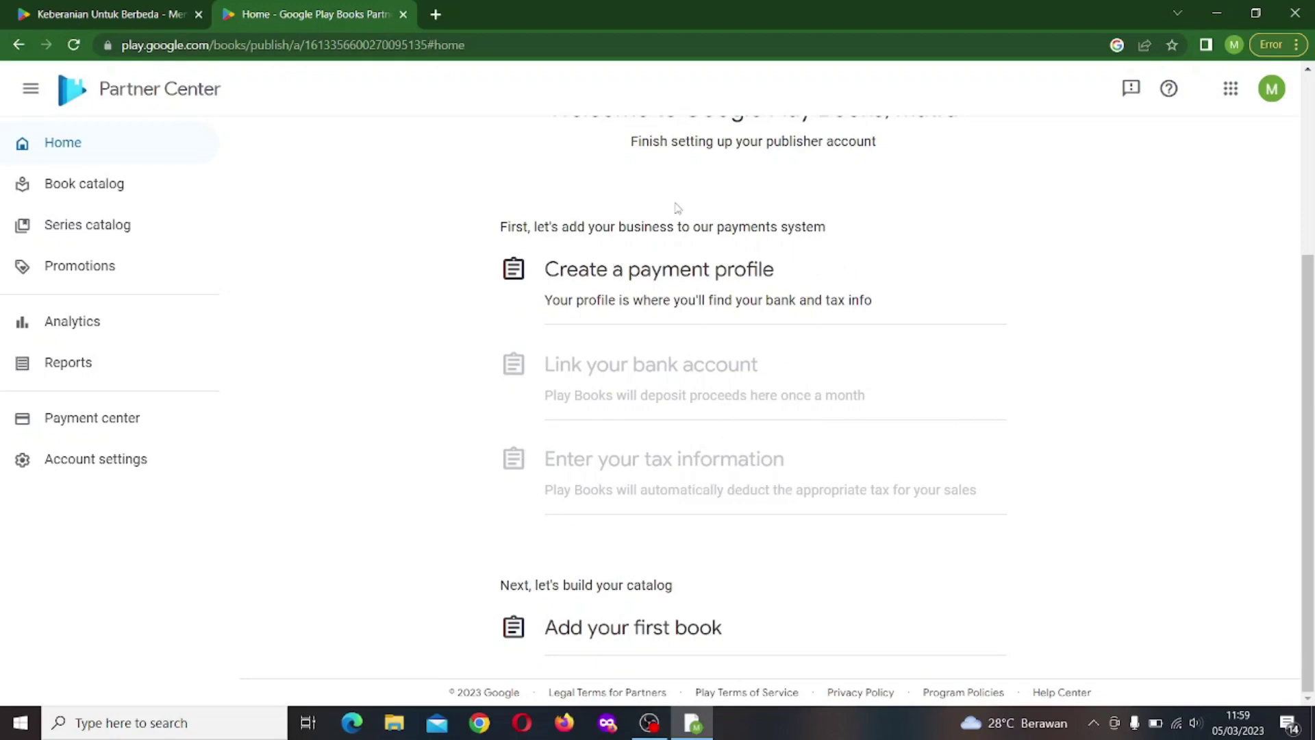
pyautogui.scroll(2, 602, 407)
pyautogui.scroll(-2, 596, 329)
pyautogui.scroll(3, 595, 323)
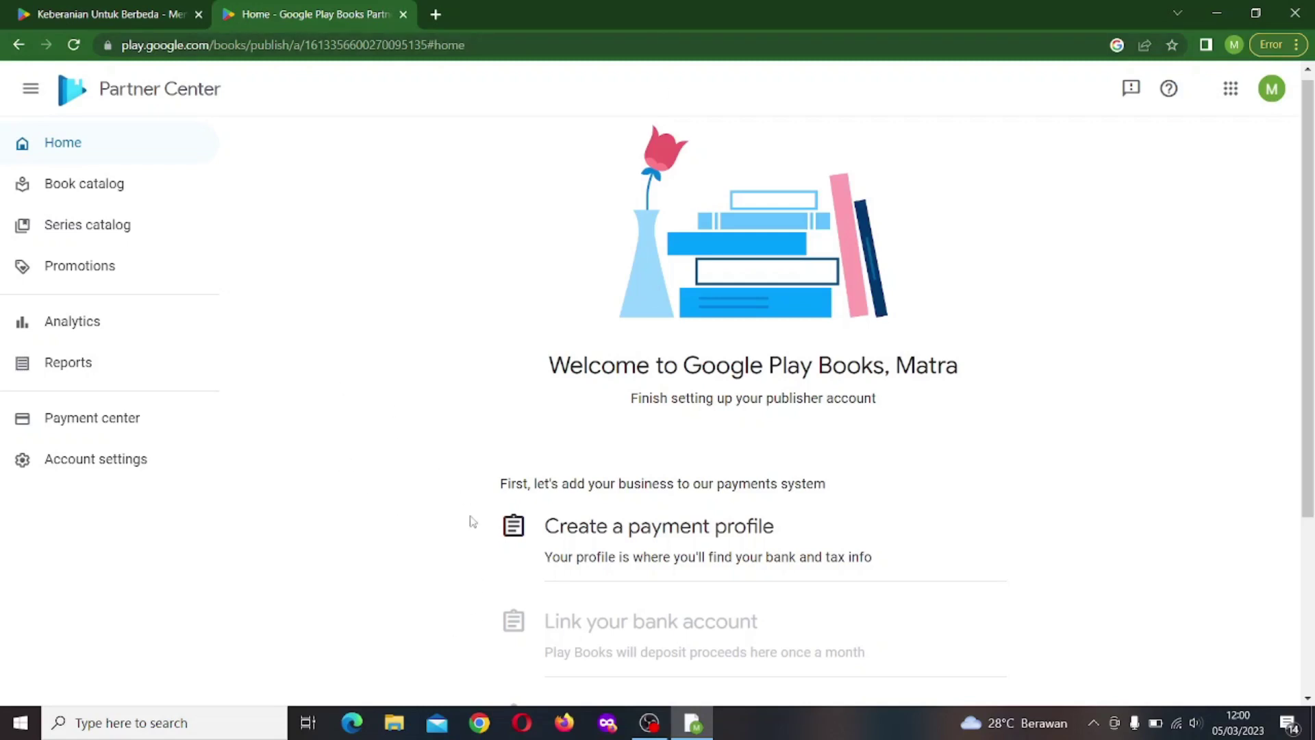
pyautogui.scroll(-2, 569, 526)
pyautogui.scroll(-1, 669, 608)
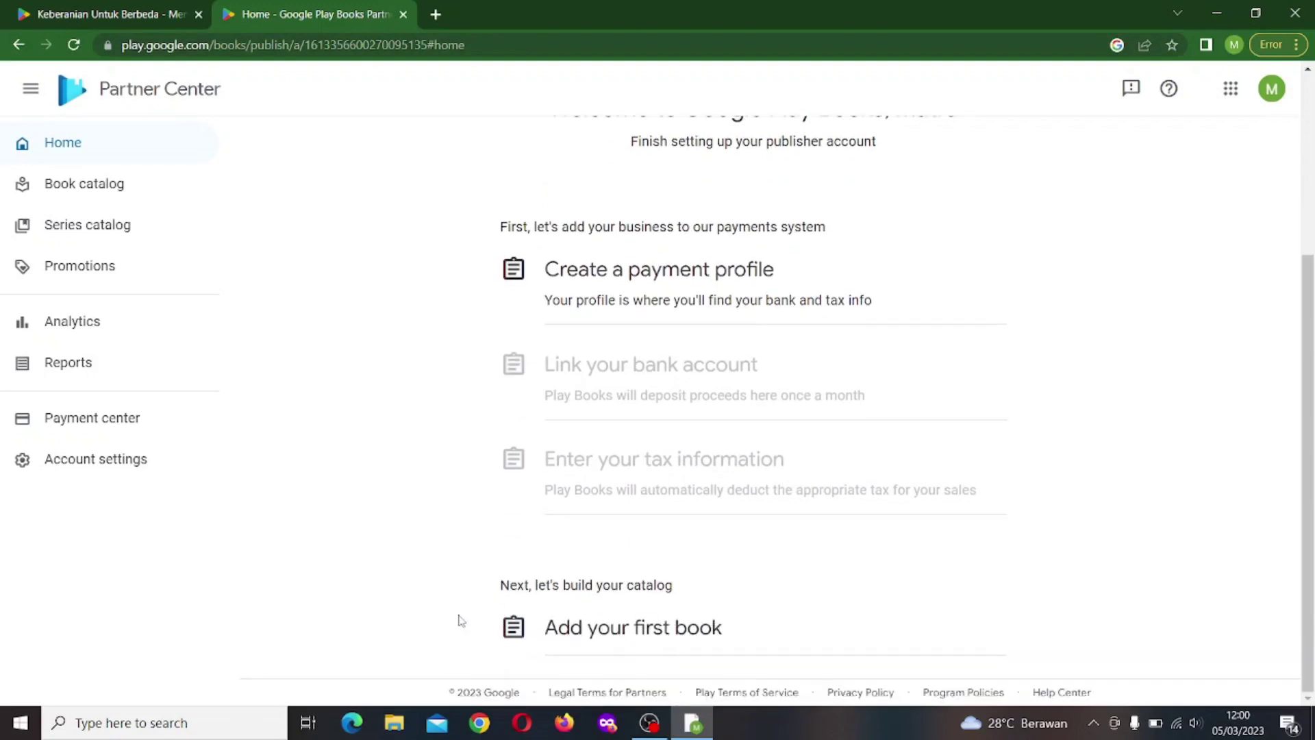